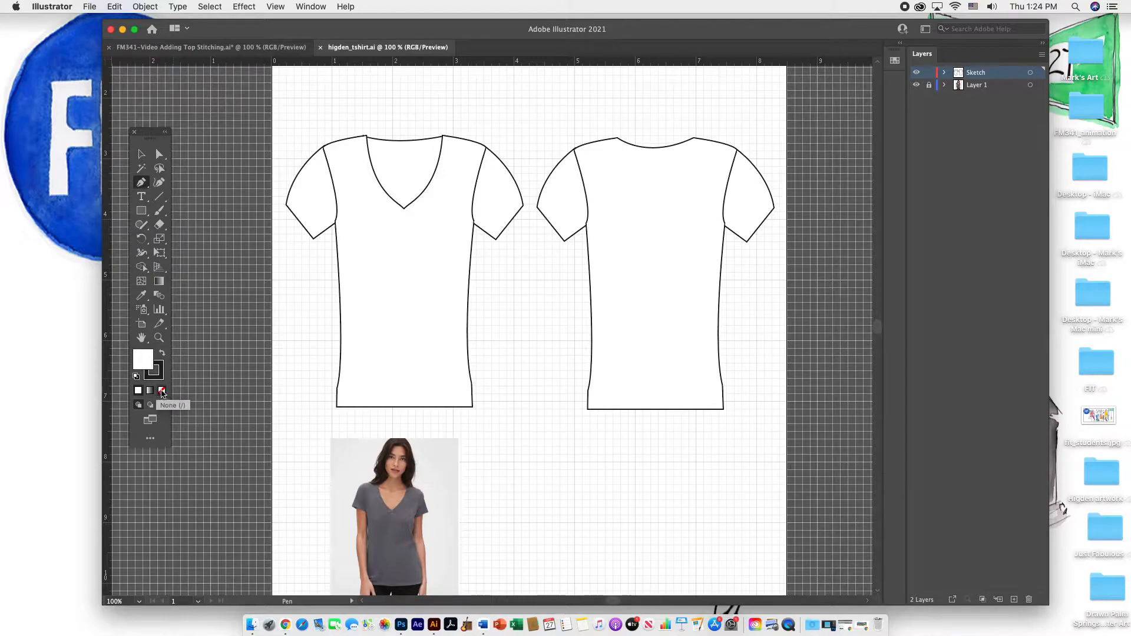
Set the fill to None and draw an open curved fold line down the left side of the front T-shirt's body
{"action": "left_click", "coordinate": [161, 391]}
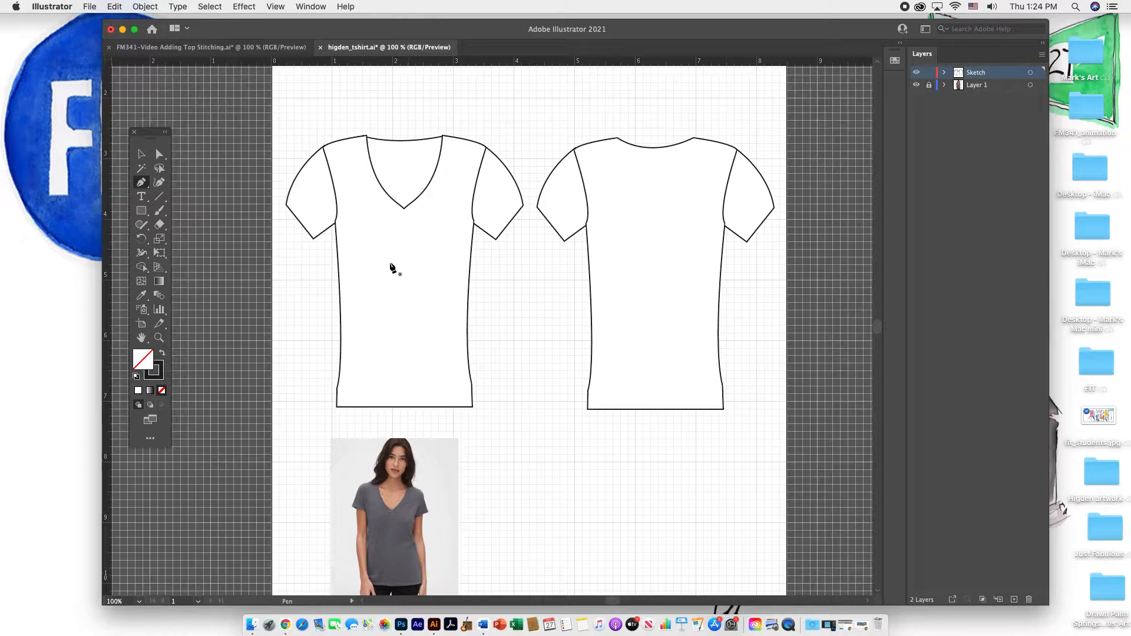
{"action": "left_click", "coordinate": [368, 230]}
{"action": "left_click_drag", "start_coordinate": [381, 333], "coordinate": [365, 370]}
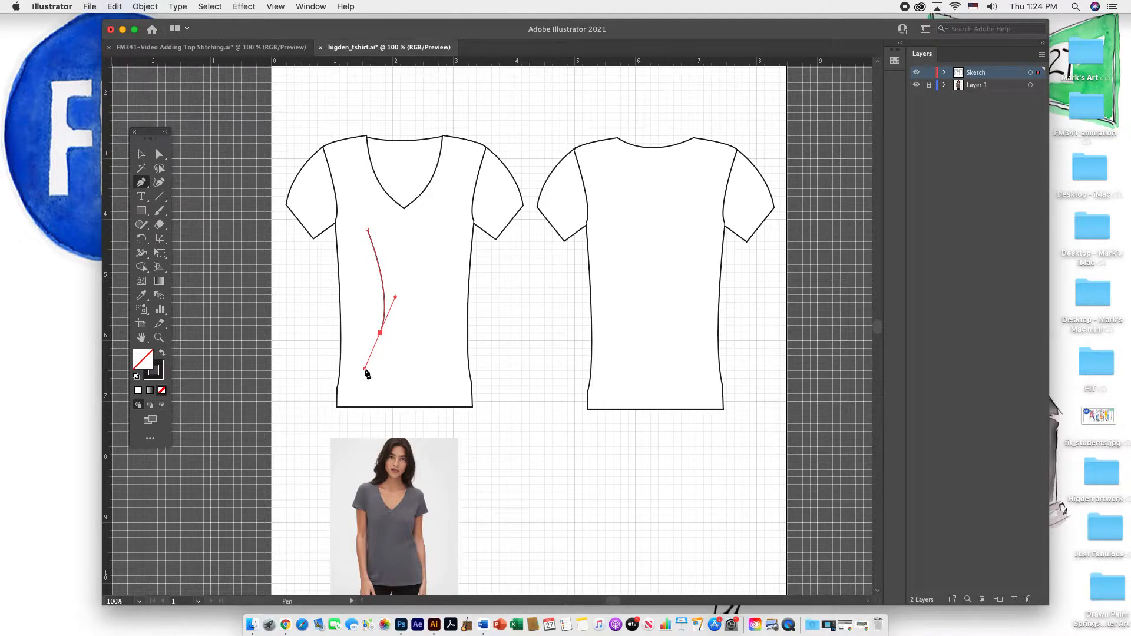
{"action": "key", "text": "v"}
{"action": "left_click", "coordinate": [323, 360]}
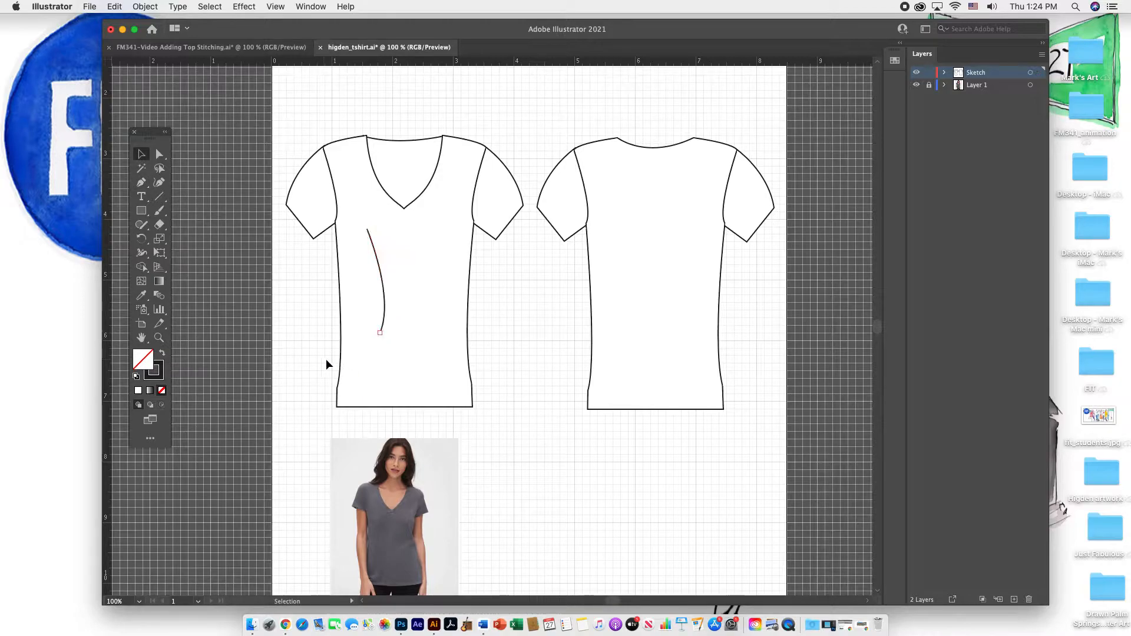
Draw a second open curved fold line down the right side of the front T-shirt's body with the Pen tool
{"action": "key", "text": "p"}
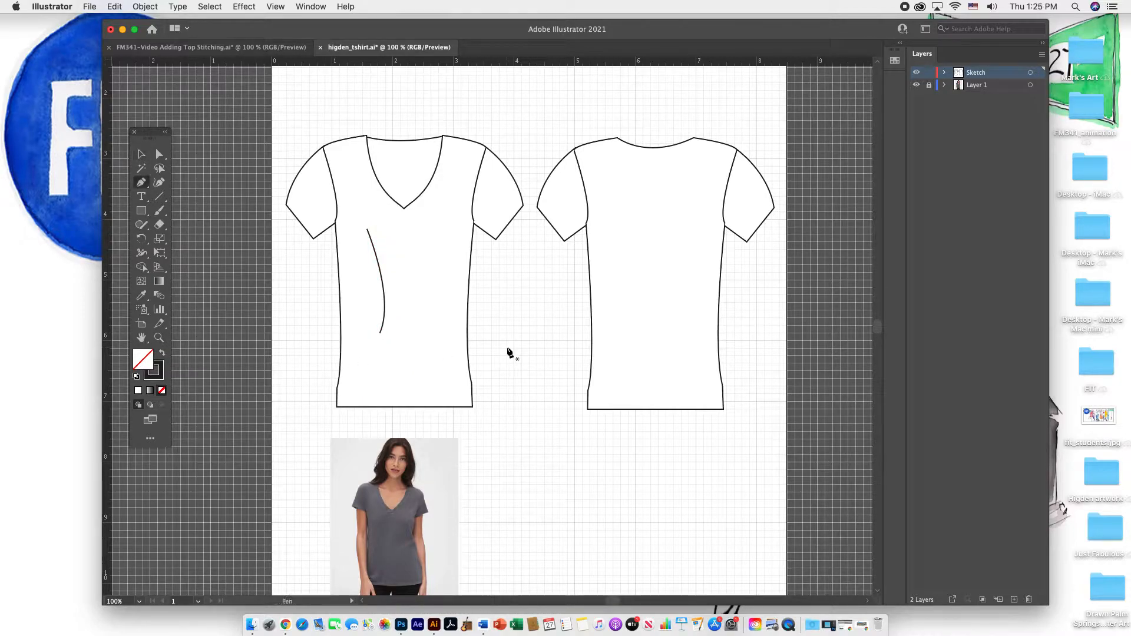
{"action": "left_click", "coordinate": [436, 243]}
{"action": "left_click_drag", "start_coordinate": [449, 359], "coordinate": [467, 390]}
{"action": "key", "text": "v"}
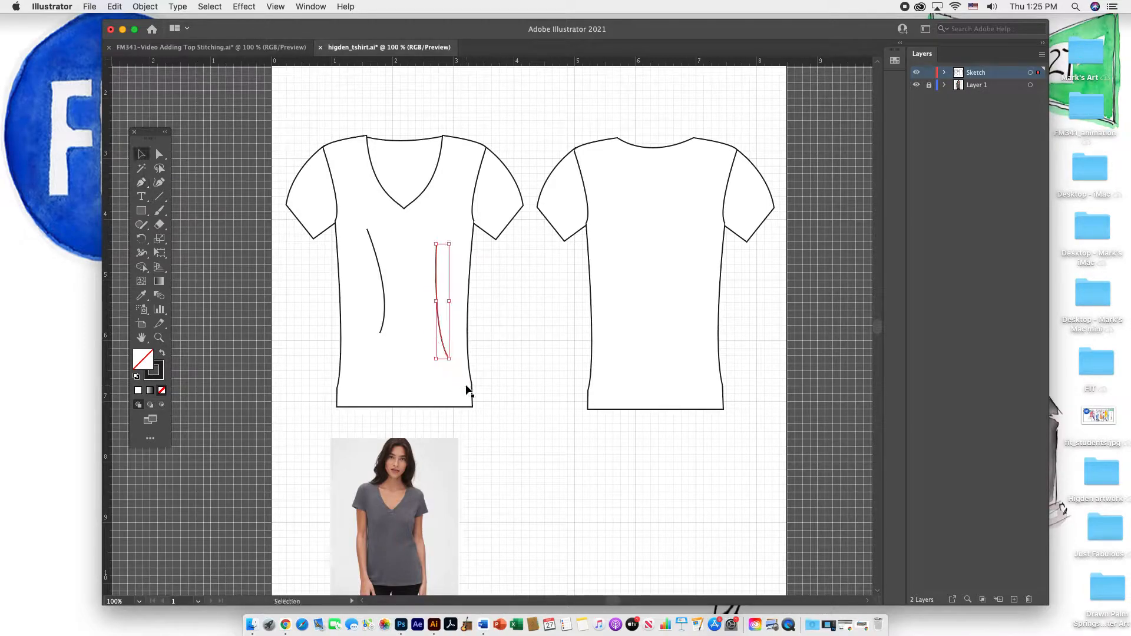
{"action": "left_click", "coordinate": [501, 361]}
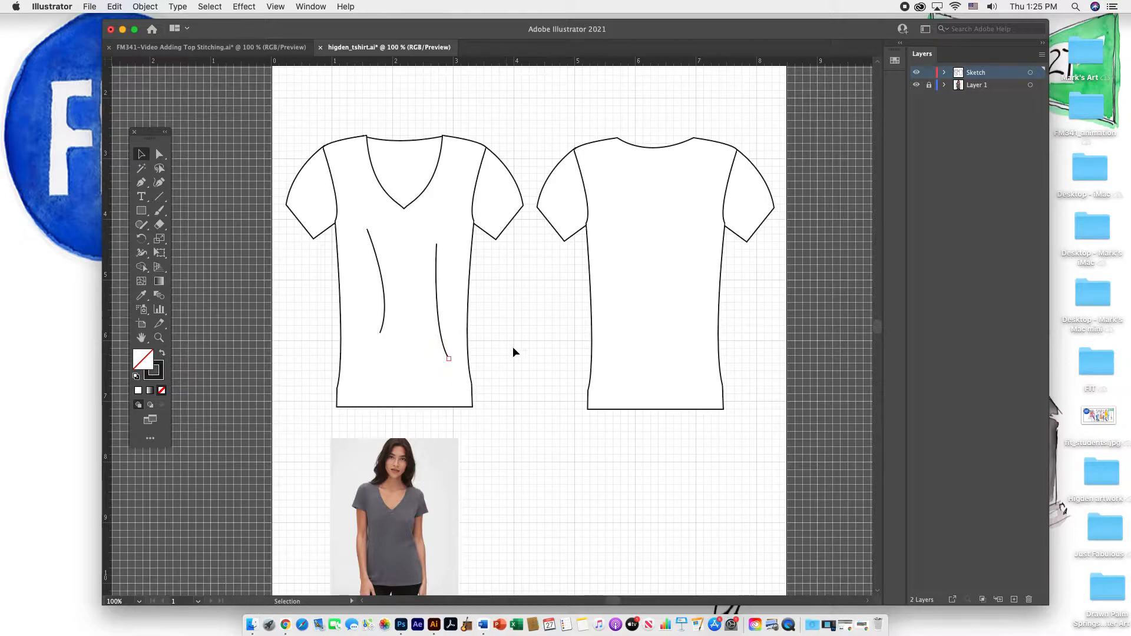
{"action": "left_click", "coordinate": [443, 346]}
{"action": "left_click", "coordinate": [494, 324]}
Draw an open curved fold line down the left side of the back T-shirt's body
{"action": "key", "text": "p"}
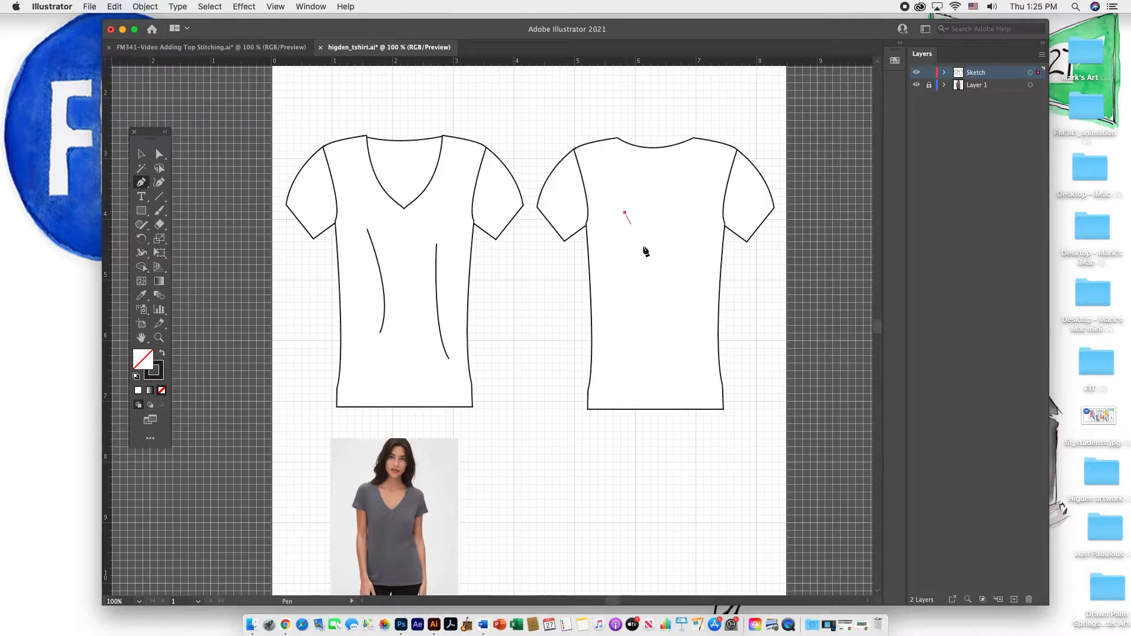
{"action": "left_click_drag", "start_coordinate": [626, 342], "coordinate": [606, 391]}
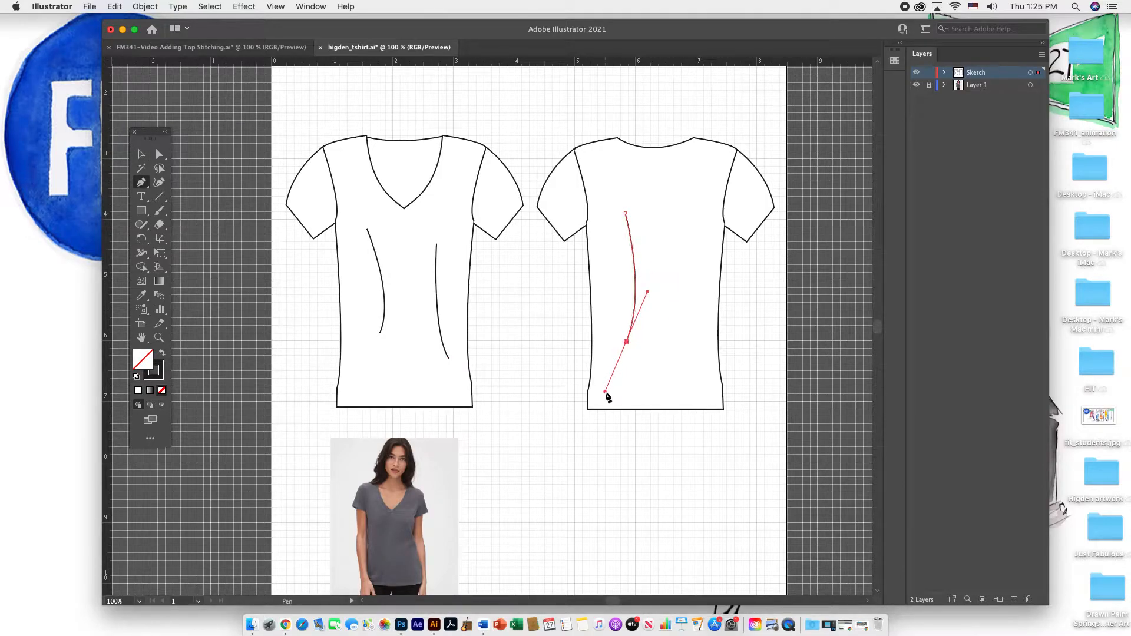
{"action": "key", "text": "v"}
{"action": "left_click", "coordinate": [539, 366]}
Draw a shorter open curved fold line on the lower right side of the back T-shirt's body
{"action": "key", "text": "p"}
{"action": "left_click", "coordinate": [696, 269]}
{"action": "left_click_drag", "start_coordinate": [693, 358], "coordinate": [715, 385]}
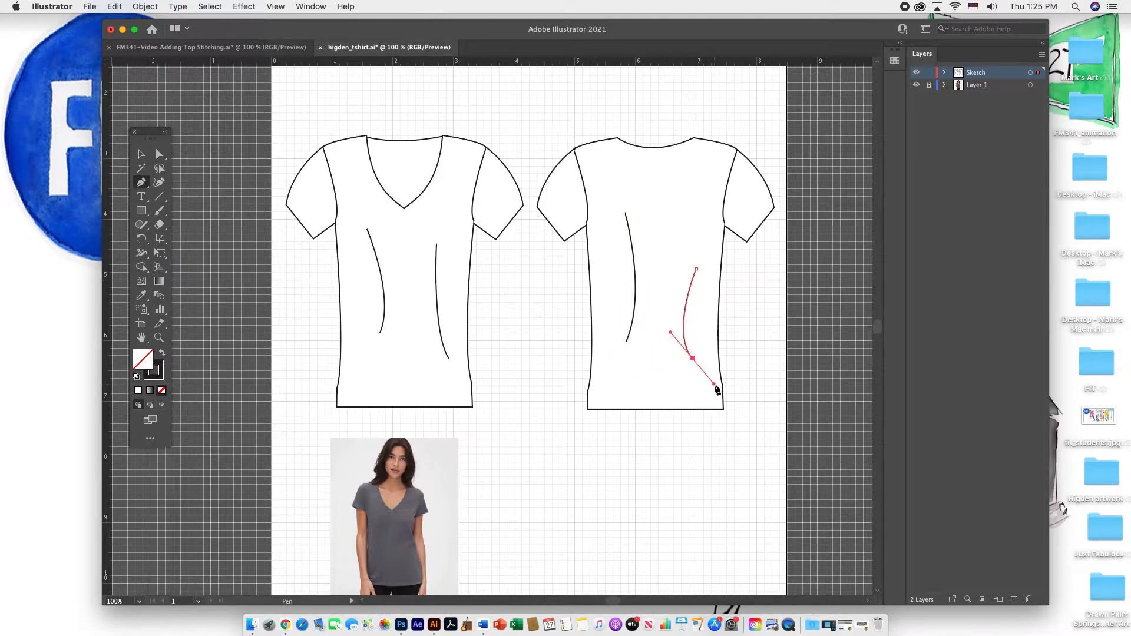
{"action": "key", "text": "v"}
{"action": "left_click", "coordinate": [736, 359]}
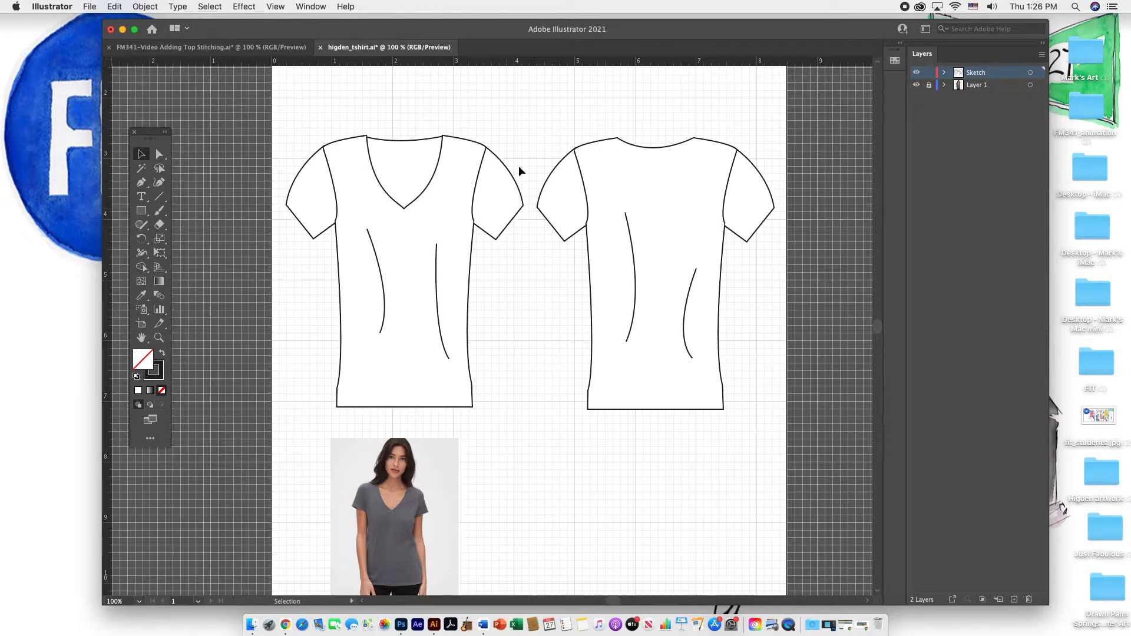
Show the stroke settings and turn on a dashed line with a 6 pt dash and 6 pt gap
{"action": "left_click", "coordinate": [306, 8]}
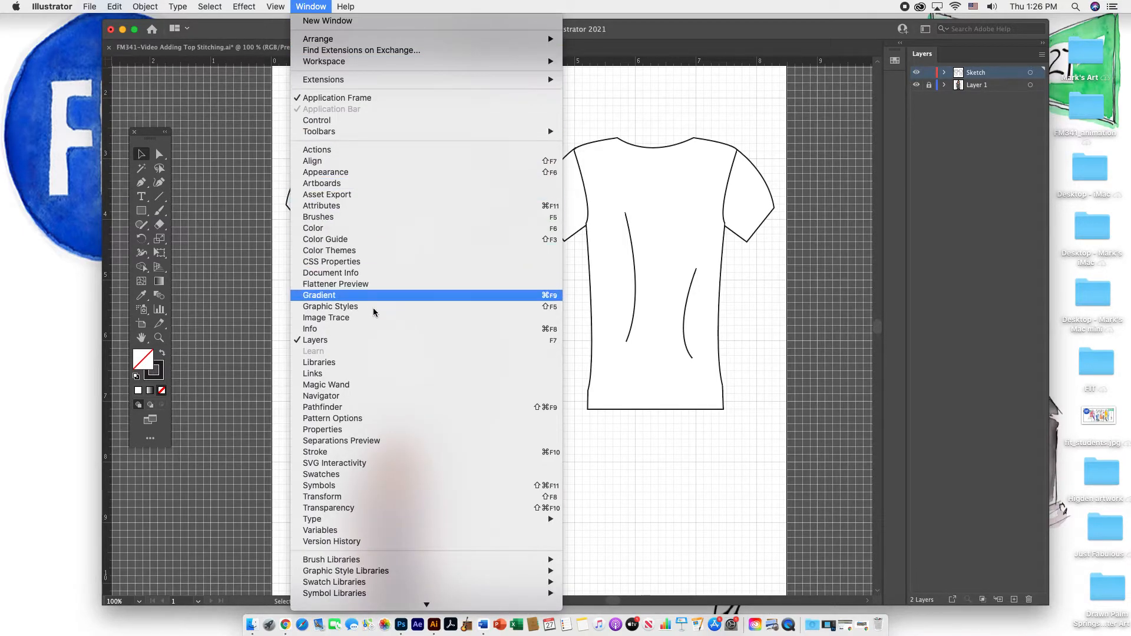
{"action": "left_click", "coordinate": [405, 452]}
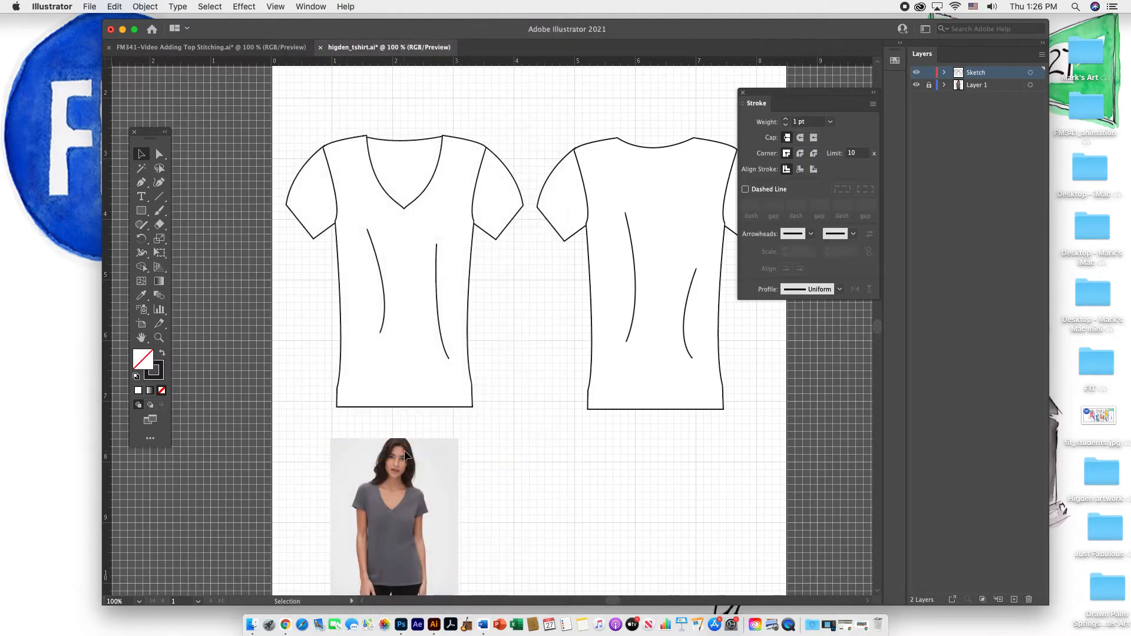
{"action": "left_click_drag", "start_coordinate": [832, 97], "coordinate": [848, 105]}
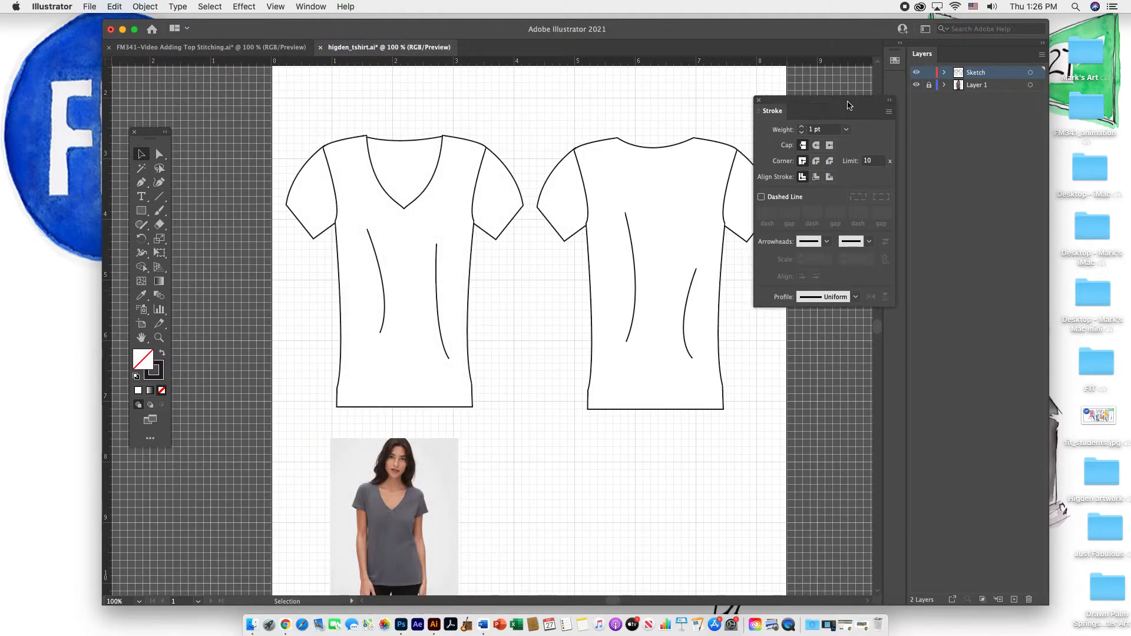
{"action": "left_click", "coordinate": [762, 197]}
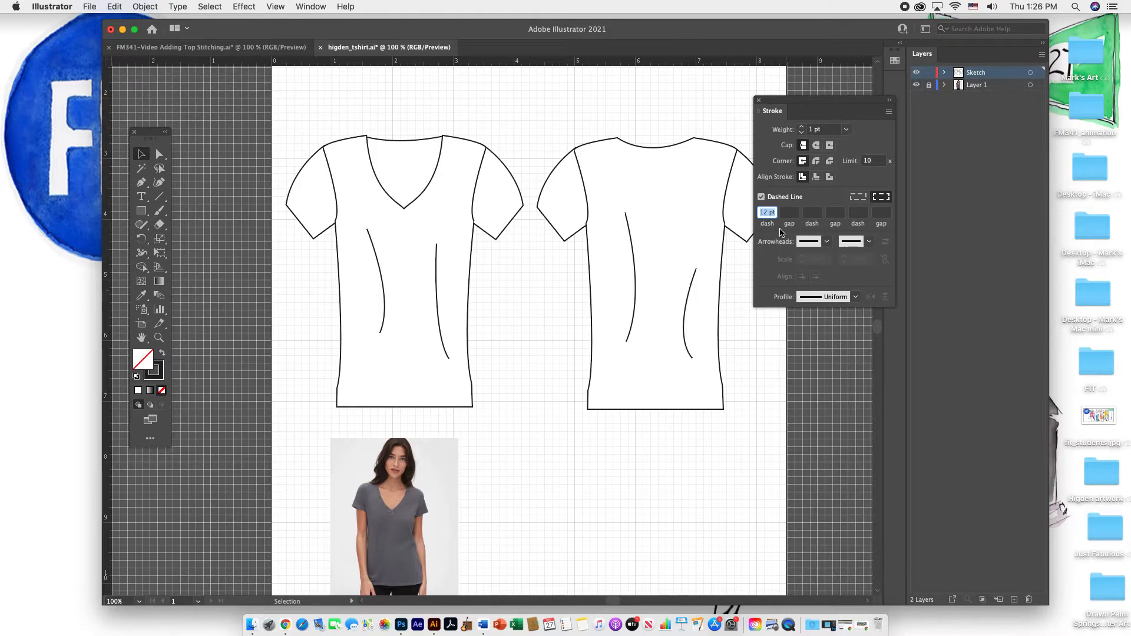
{"action": "left_click", "coordinate": [766, 213]}
{"action": "double_click", "coordinate": [766, 214]}
{"action": "type", "text": "6"}
{"action": "left_click", "coordinate": [789, 213]}
Draw a straight dashed stitching line across the front T-shirt just above its bottom hem and deselect it
{"action": "left_click", "coordinate": [141, 185]}
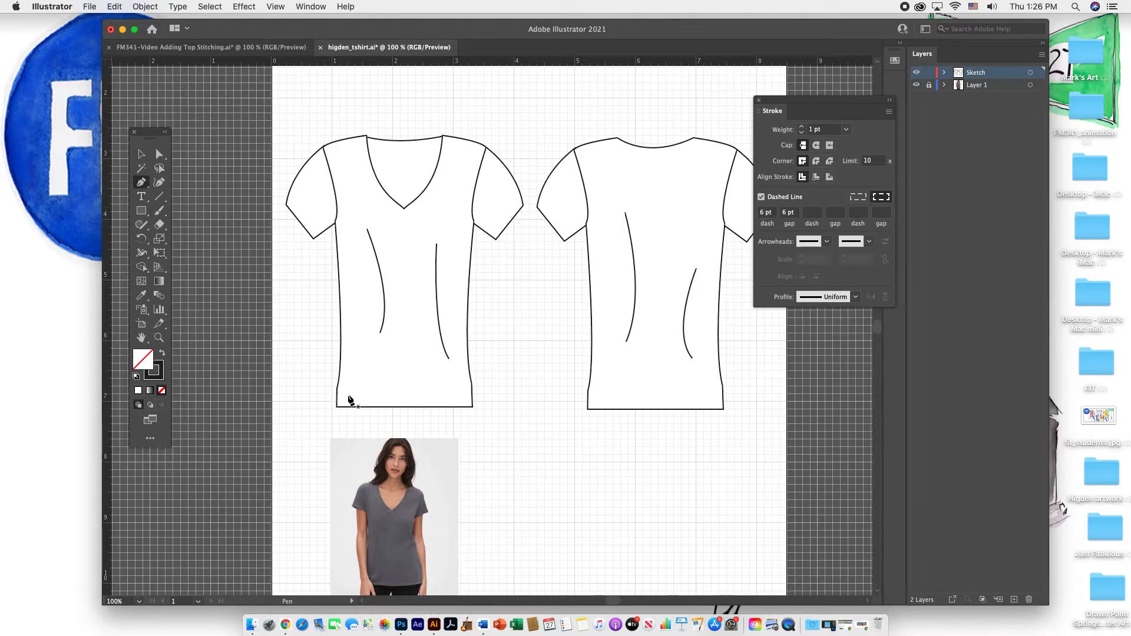
{"action": "left_click", "coordinate": [337, 392]}
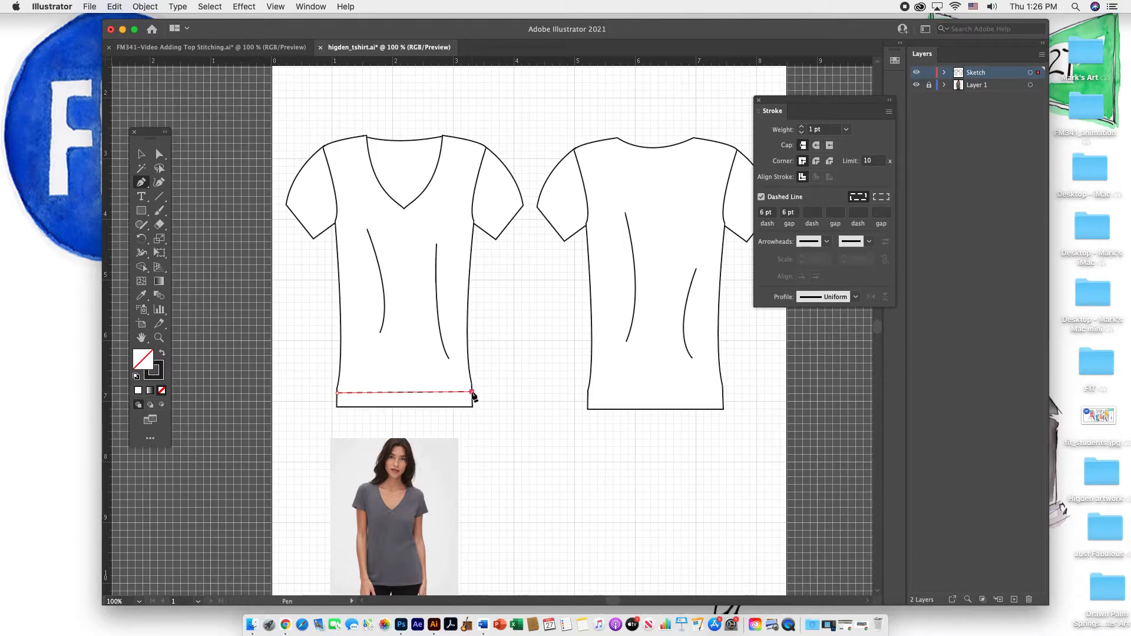
{"action": "key", "text": "v"}
{"action": "left_click", "coordinate": [502, 411]}
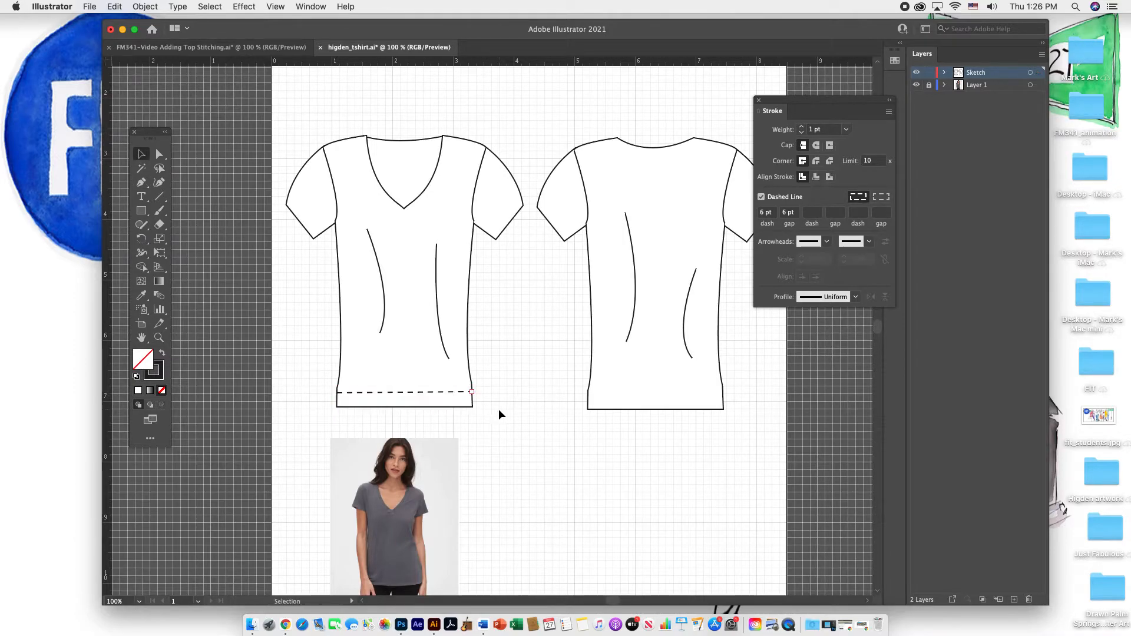
{"action": "left_click", "coordinate": [432, 393]}
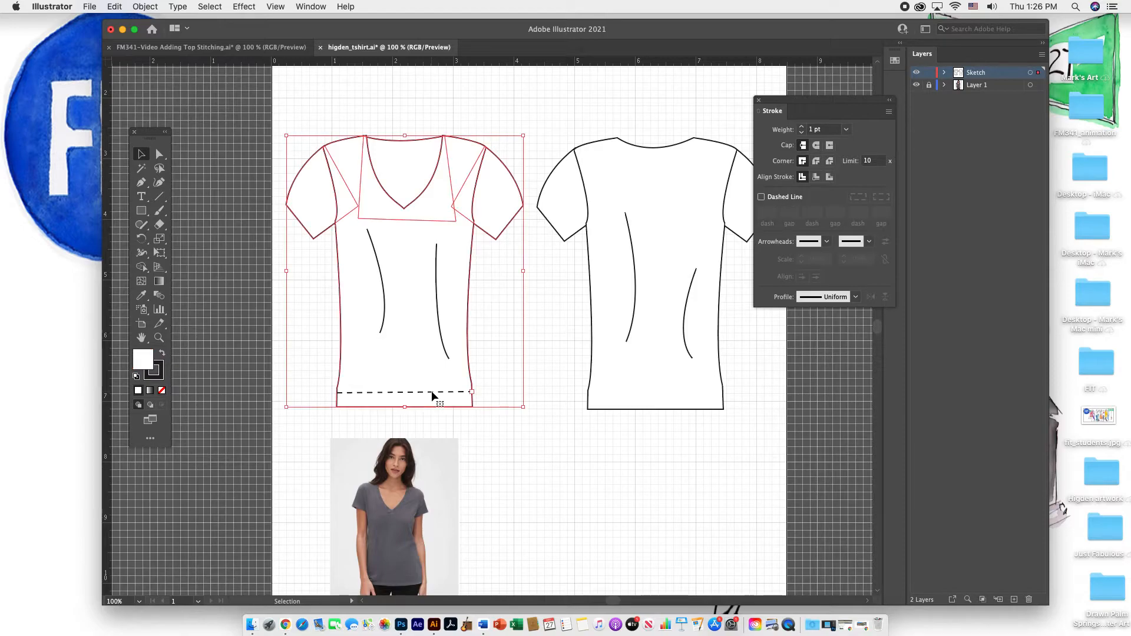
{"action": "left_click", "coordinate": [517, 404]}
{"action": "left_click", "coordinate": [462, 394]}
{"action": "left_click", "coordinate": [575, 363]}
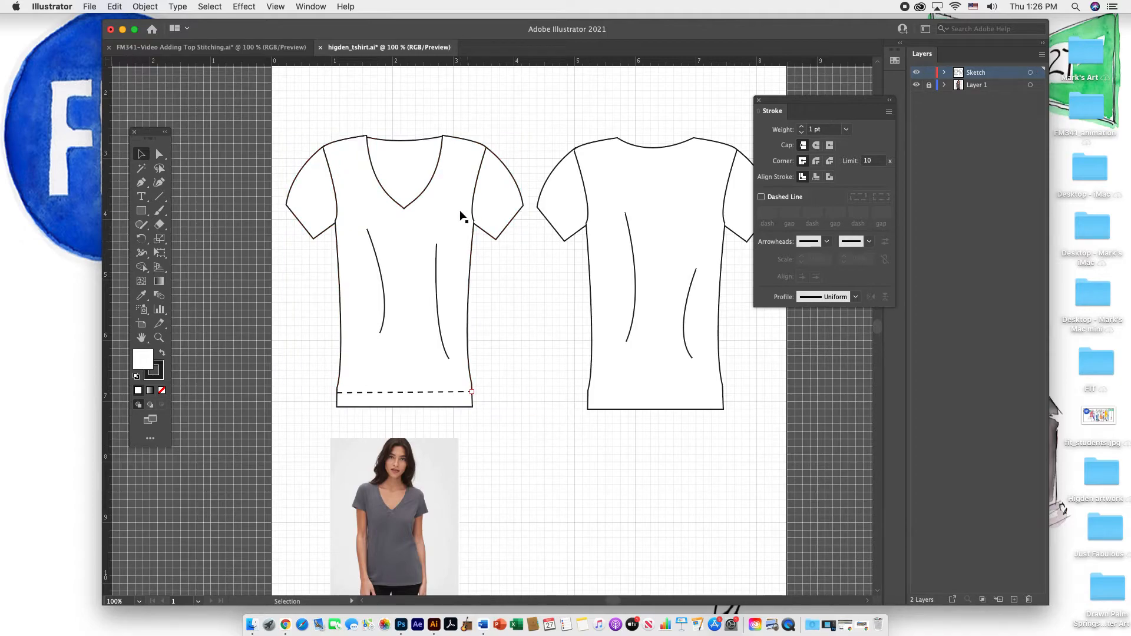
Draw a line along the right sleeve hem of the front T-shirt and make its stroke dashed
{"action": "key", "text": "p"}
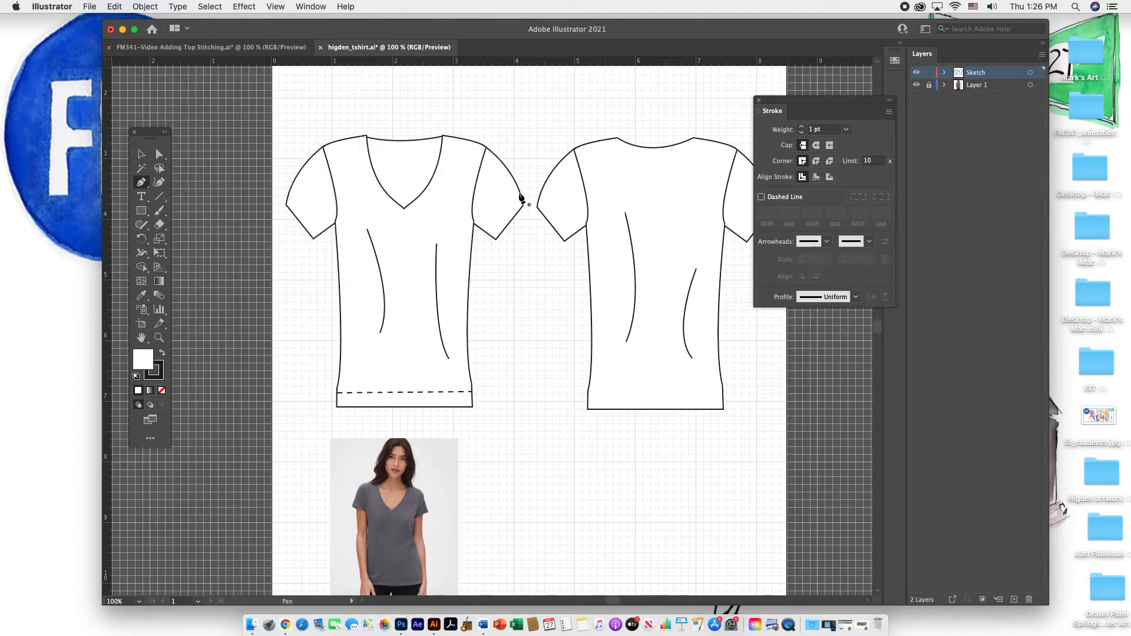
{"action": "left_click", "coordinate": [519, 194]}
{"action": "left_click", "coordinate": [487, 232]}
{"action": "left_click", "coordinate": [762, 198]}
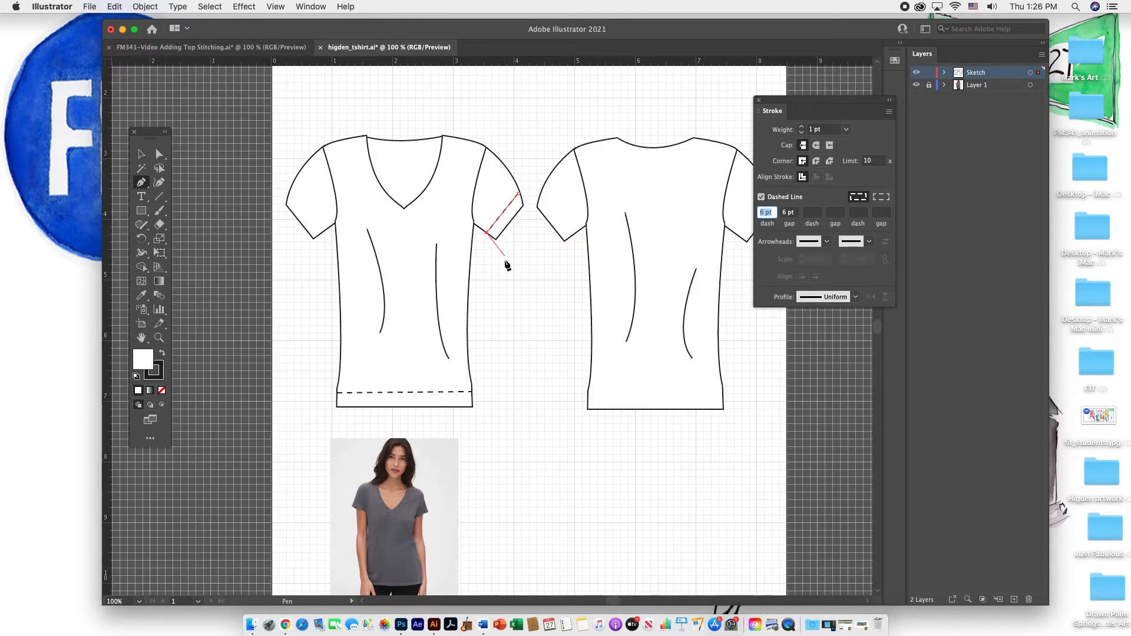
{"action": "left_click", "coordinate": [525, 288]}
{"action": "key", "text": "super+z"}
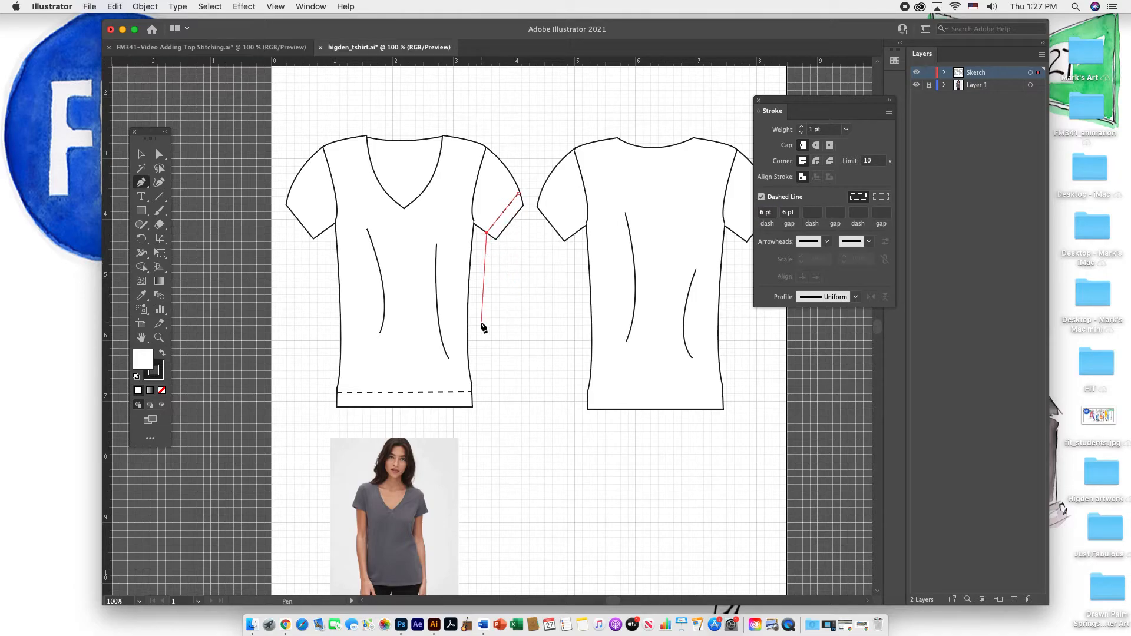
Set the fill of the right sleeve's stitching line to None and deselect the line
{"action": "key", "text": "v"}
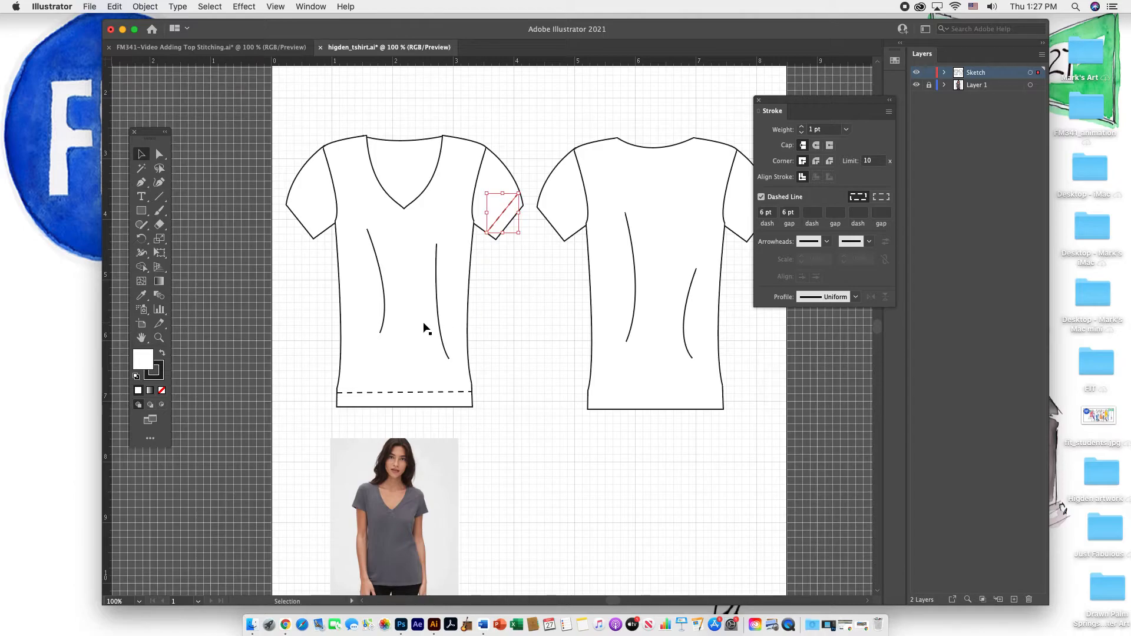
{"action": "left_click", "coordinate": [155, 374]}
{"action": "left_click", "coordinate": [162, 392]}
{"action": "left_click", "coordinate": [518, 307]}
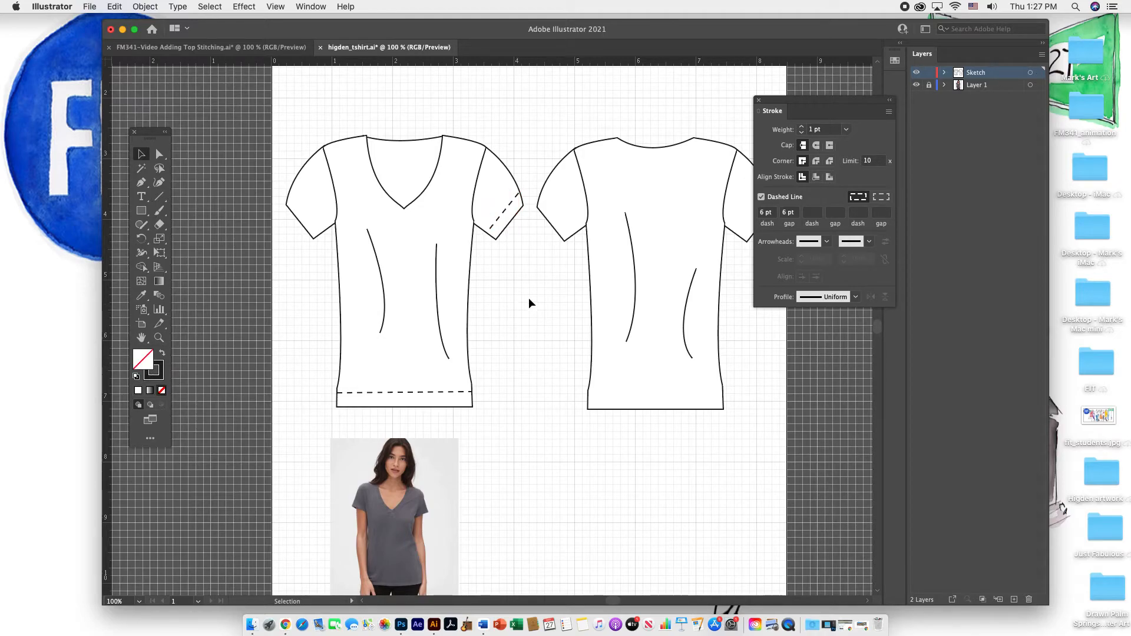
Draw a matching dashed stitching line along the left sleeve hem of the front T-shirt
{"action": "key", "text": "p"}
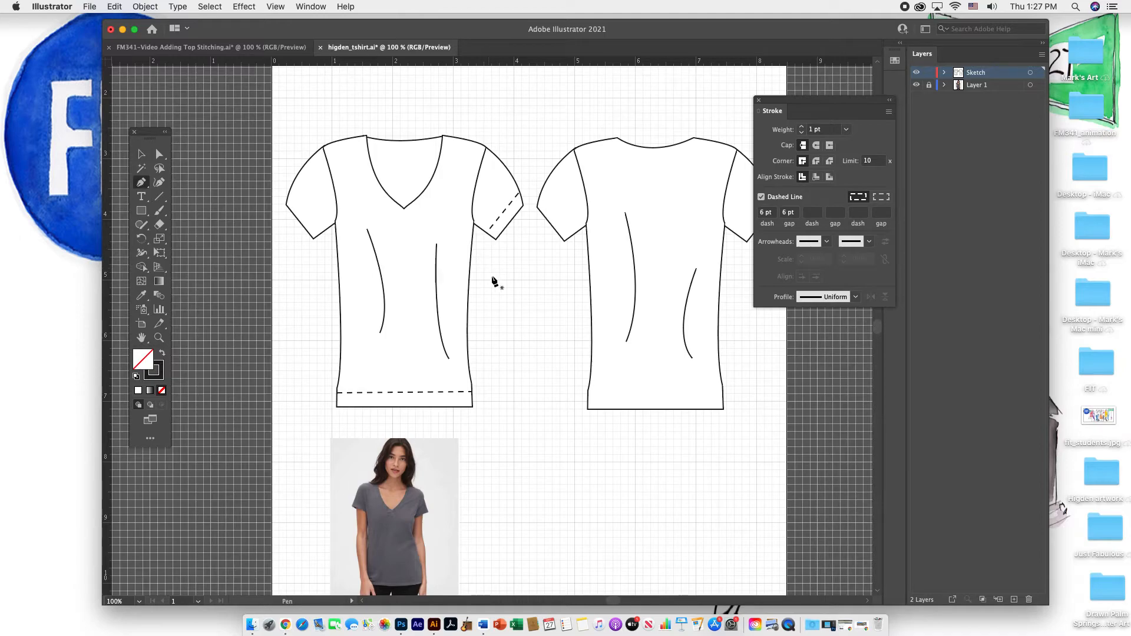
{"action": "left_click", "coordinate": [287, 196]}
{"action": "left_click", "coordinate": [317, 234]}
{"action": "key", "text": "v"}
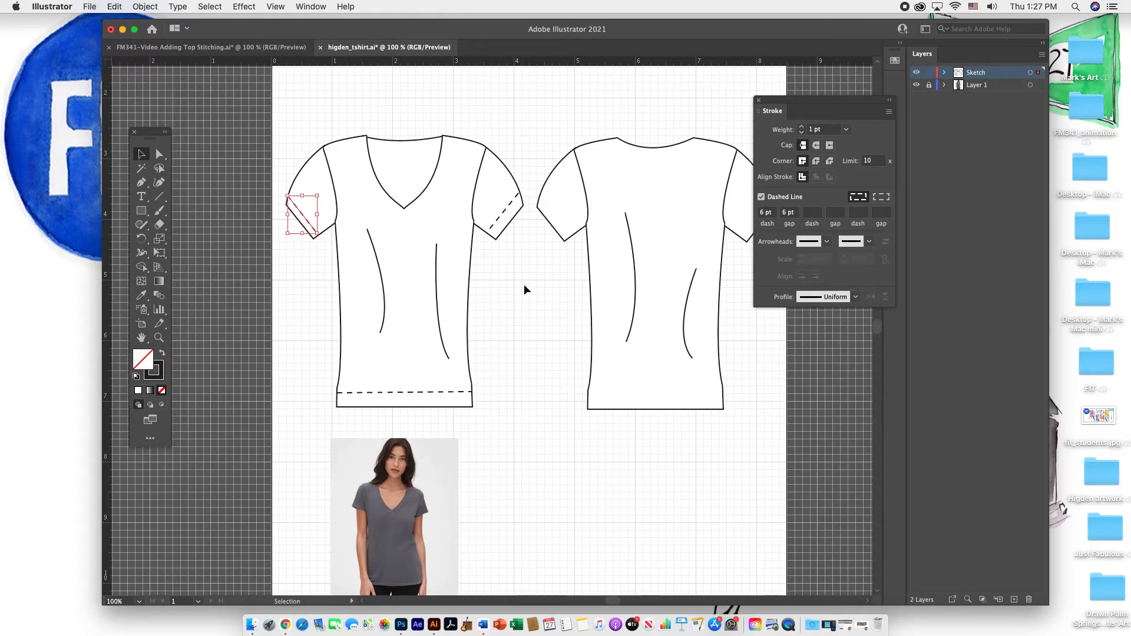
{"action": "left_click", "coordinate": [525, 284]}
Draw a straight dashed stitching line across the back T-shirt just above its bottom hem
{"action": "key", "text": "p"}
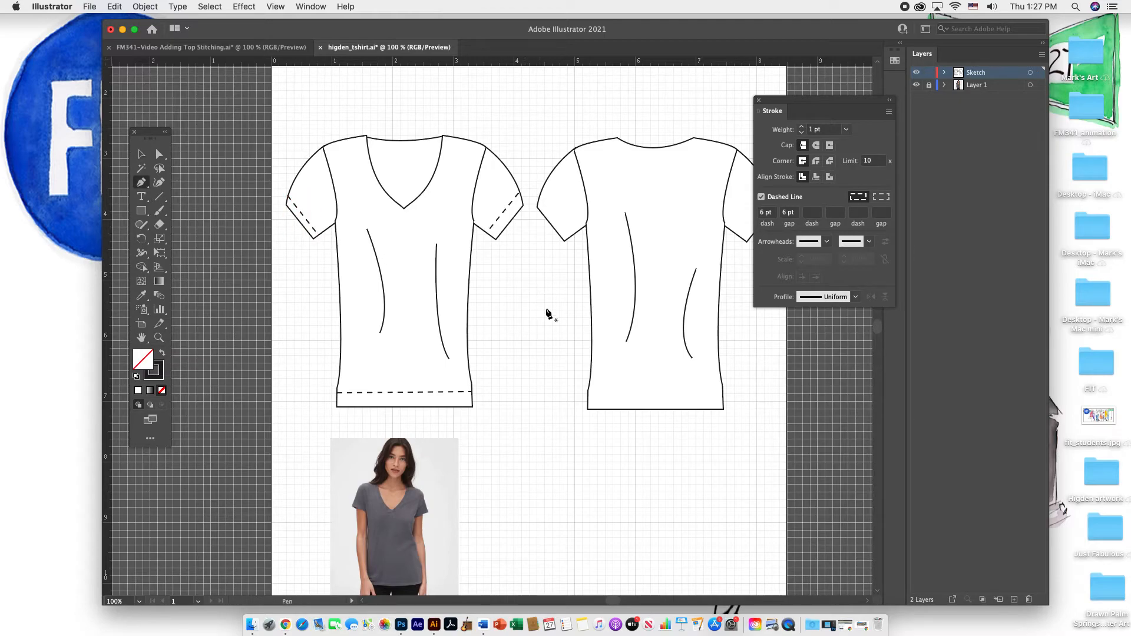
{"action": "left_click", "coordinate": [589, 396]}
{"action": "key", "text": "v"}
{"action": "left_click", "coordinate": [744, 413]}
Draw a dashed stitching line along the left sleeve hem of the back T-shirt
{"action": "key", "text": "p"}
{"action": "left_click", "coordinate": [539, 199]}
{"action": "left_click", "coordinate": [568, 235]}
{"action": "key", "text": "v"}
{"action": "left_click", "coordinate": [560, 314]}
Draw a dashed stitching line along the right sleeve hem of the back T-shirt, moving the window to uncover the sleeve
{"action": "left_click_drag", "start_coordinate": [741, 31], "coordinate": [707, 31]}
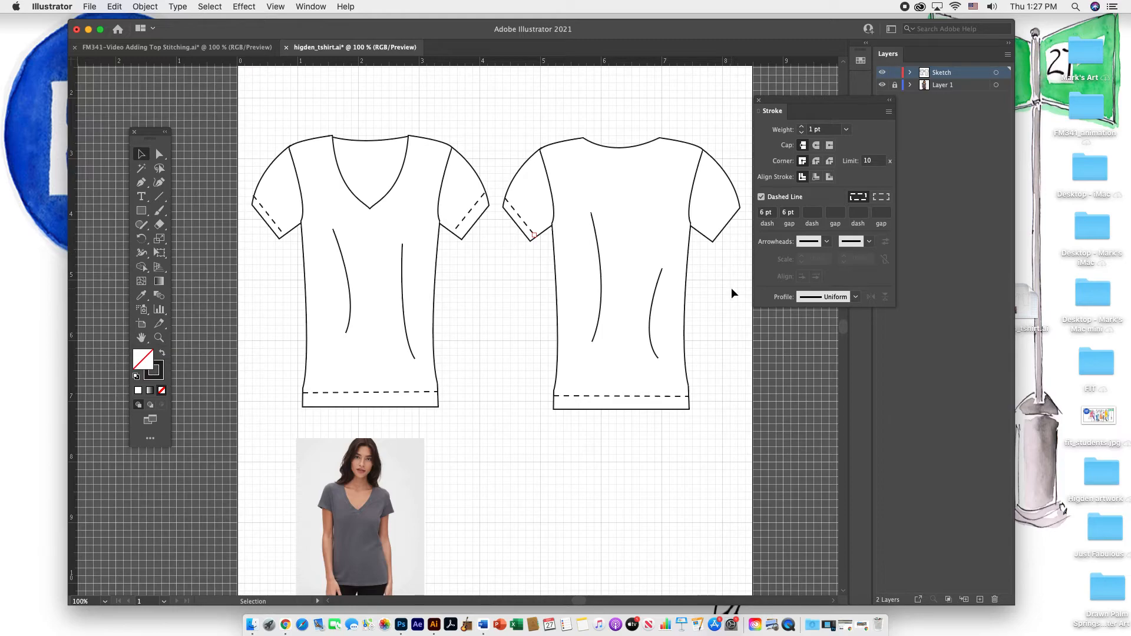
{"action": "key", "text": "p"}
{"action": "left_click", "coordinate": [737, 199]}
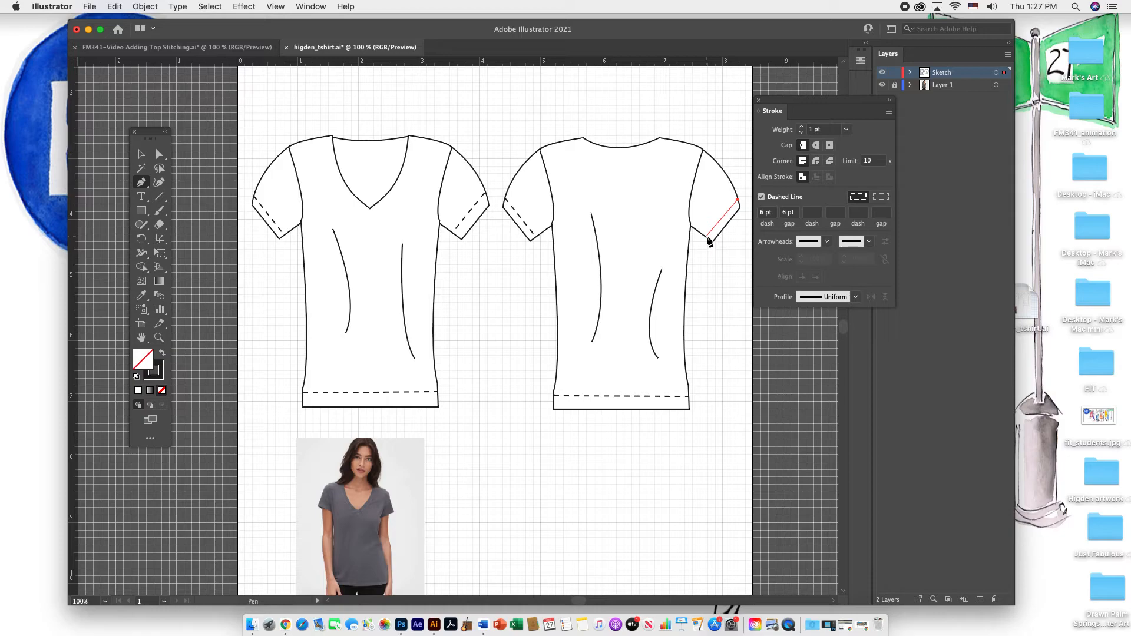
{"action": "left_click", "coordinate": [707, 236]}
{"action": "key", "text": "v"}
{"action": "left_click", "coordinate": [730, 268]}
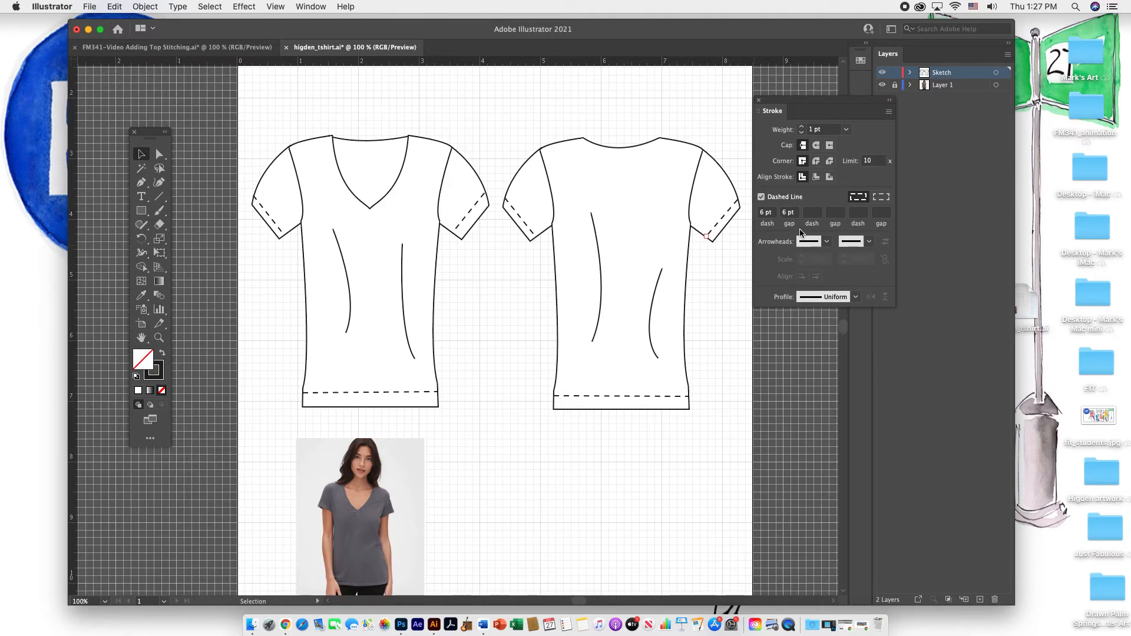
Draw a curved dashed stitching line just below the back T-shirt's neckline, running from shoulder to shoulder
{"action": "key", "text": "p"}
{"action": "left_click_drag", "start_coordinate": [664, 139], "coordinate": [712, 104]}
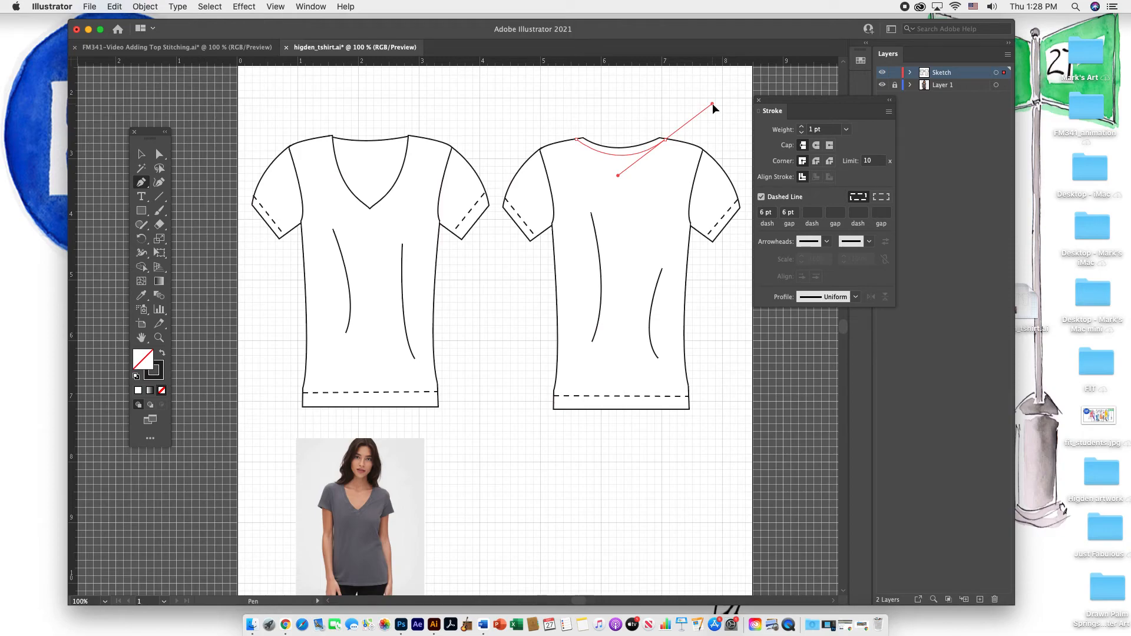
{"action": "left_click_drag", "start_coordinate": [713, 105], "coordinate": [713, 106]}
{"action": "key", "text": "v"}
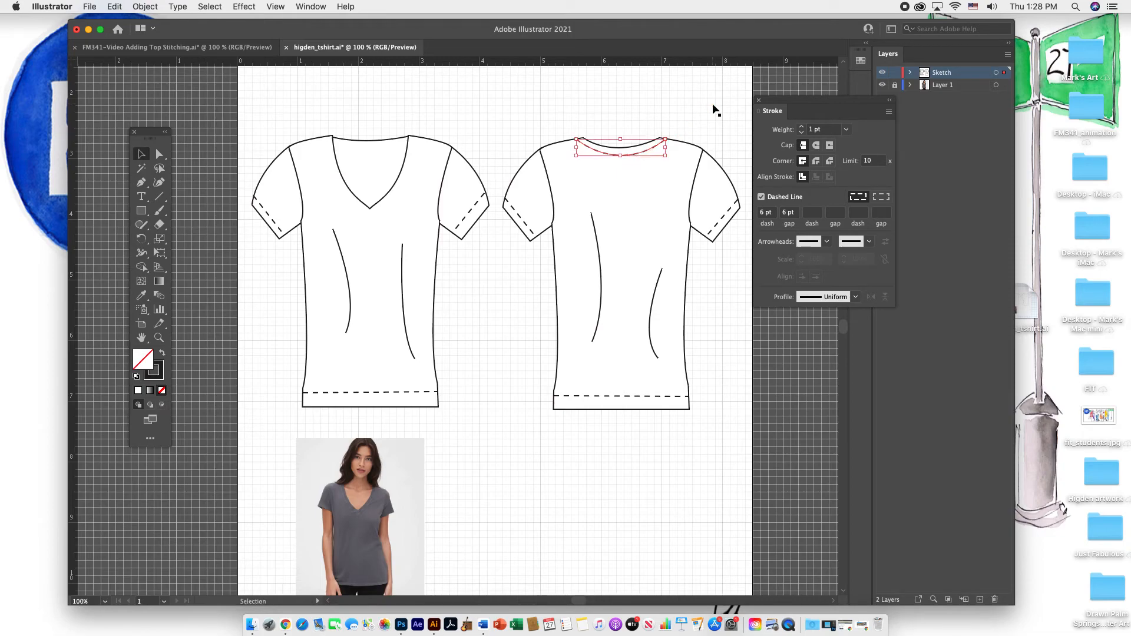
Try a white fill on the back neckline's stitching curve and set its fill back to None
{"action": "left_click", "coordinate": [139, 391]}
{"action": "left_click", "coordinate": [699, 121]}
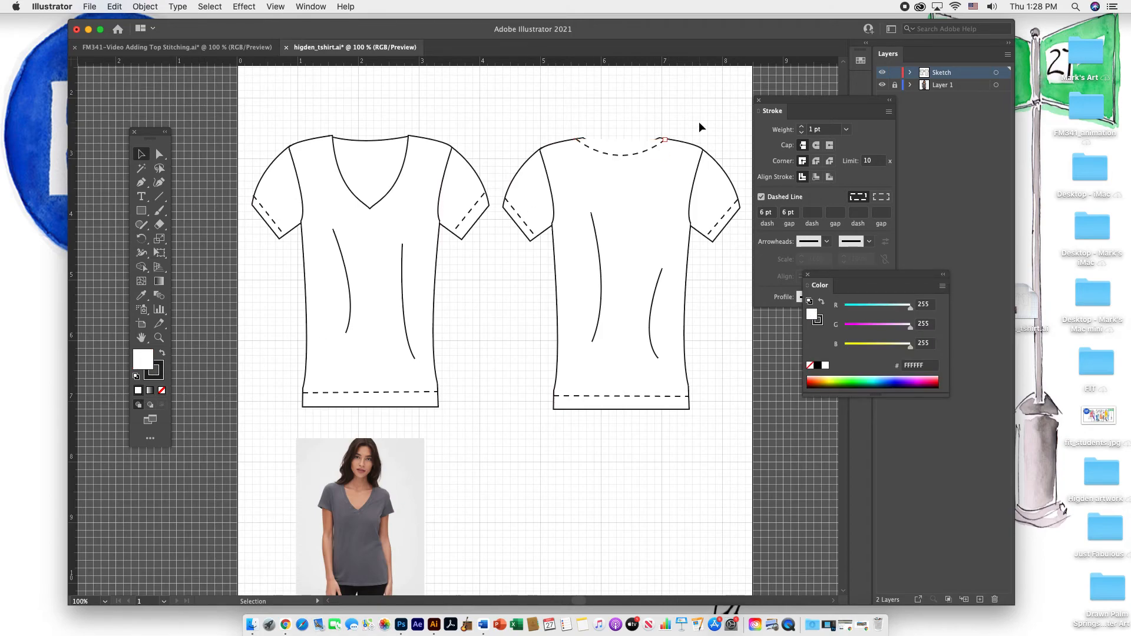
{"action": "left_click", "coordinate": [637, 156]}
{"action": "left_click", "coordinate": [161, 390]}
{"action": "left_click", "coordinate": [532, 352]}
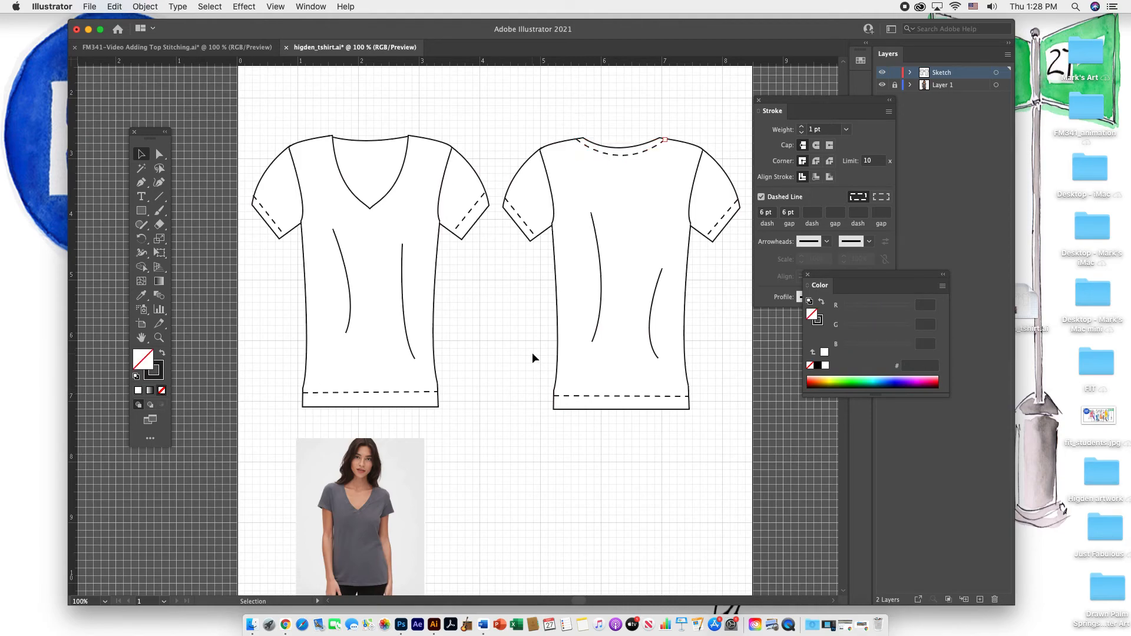